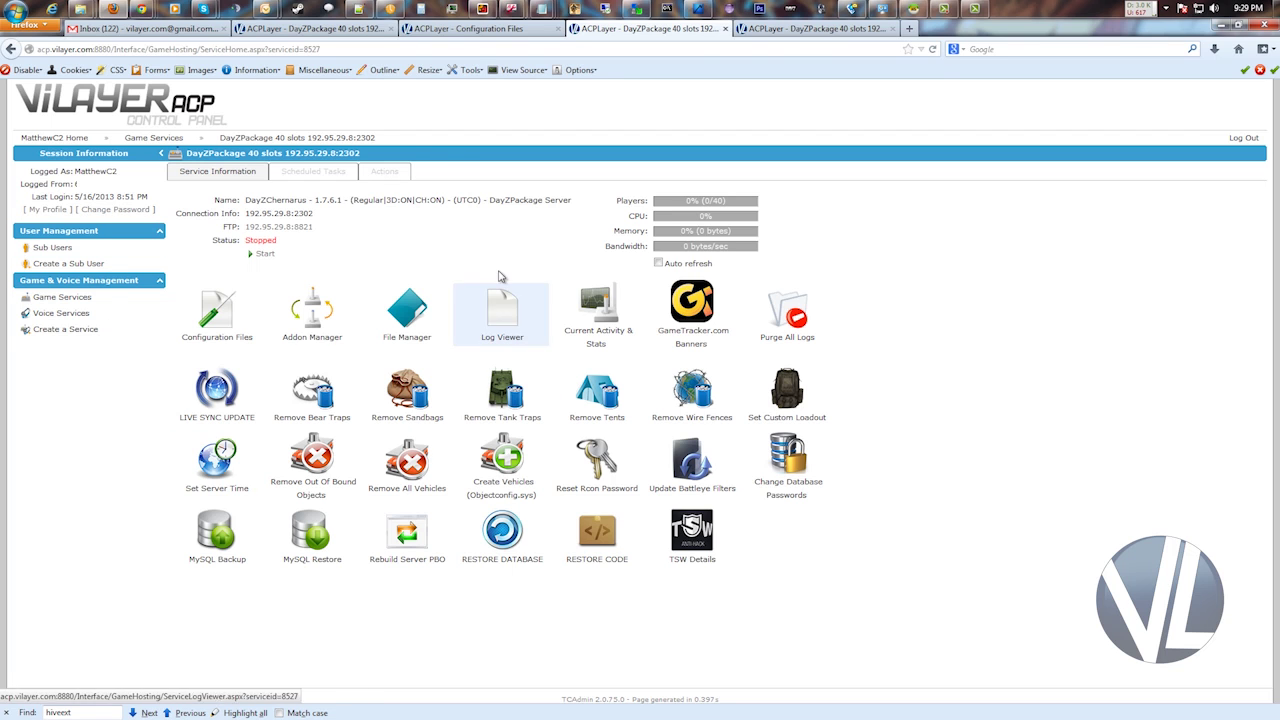
# Open server_monitor.sqf for editing from vilayercodecustom\dayz_chernarus\system in the server's file manager
pyautogui.click(417, 318)
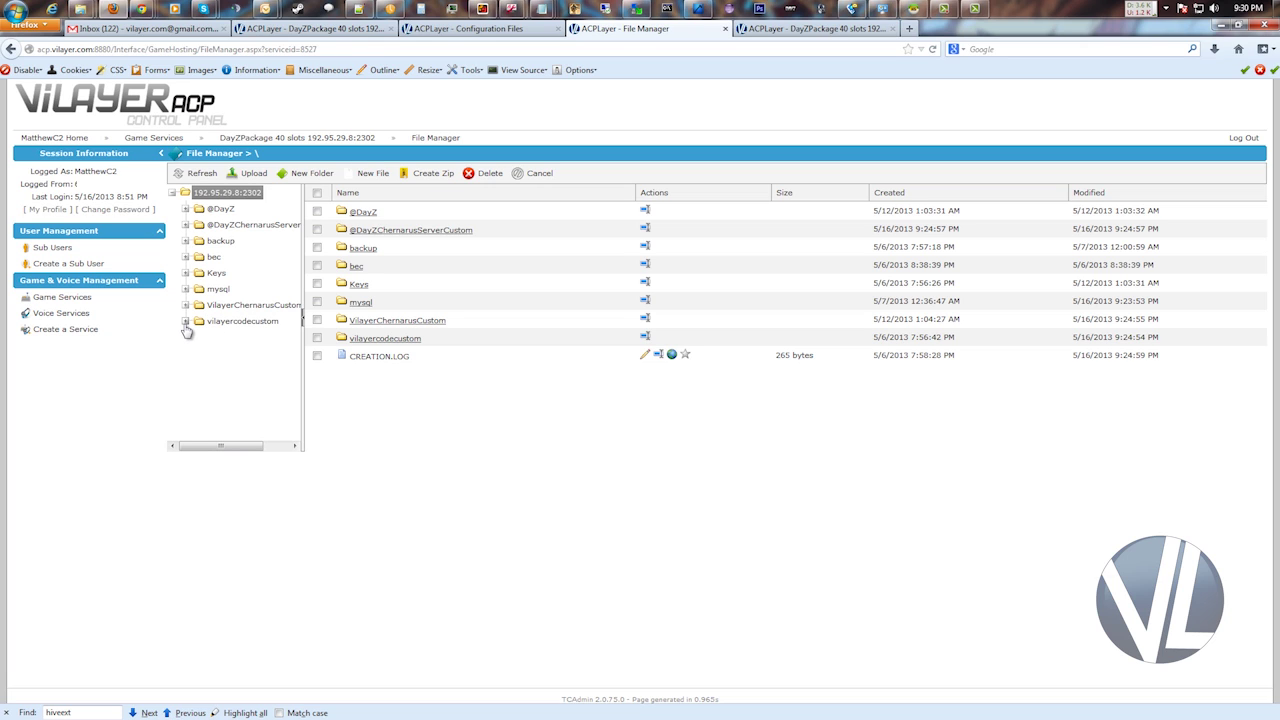
pyautogui.click(376, 355)
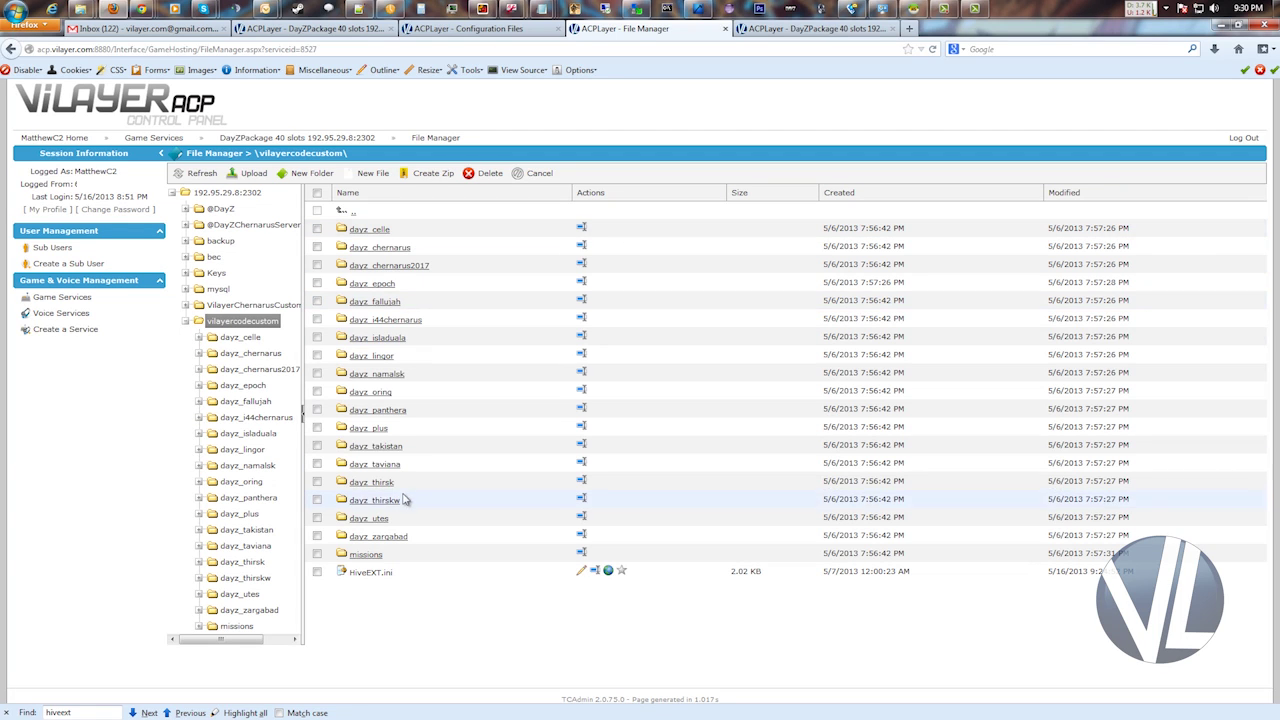
pyautogui.click(392, 248)
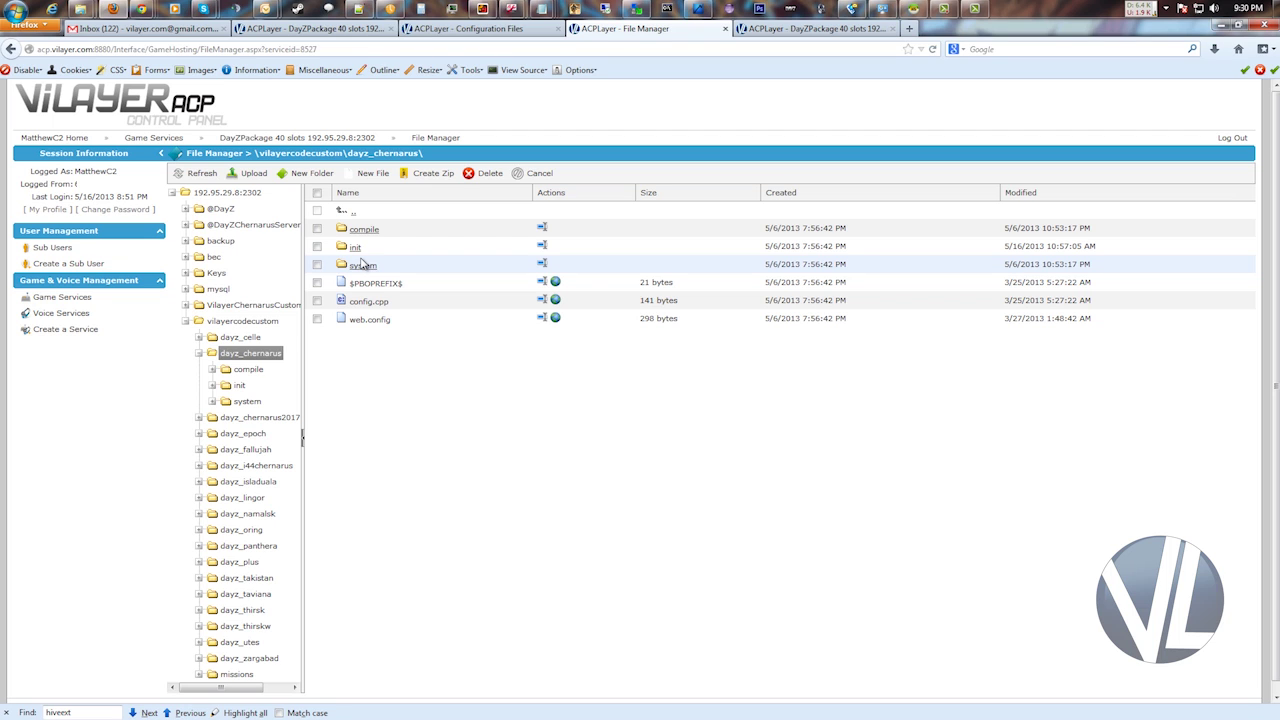
pyautogui.click(360, 266)
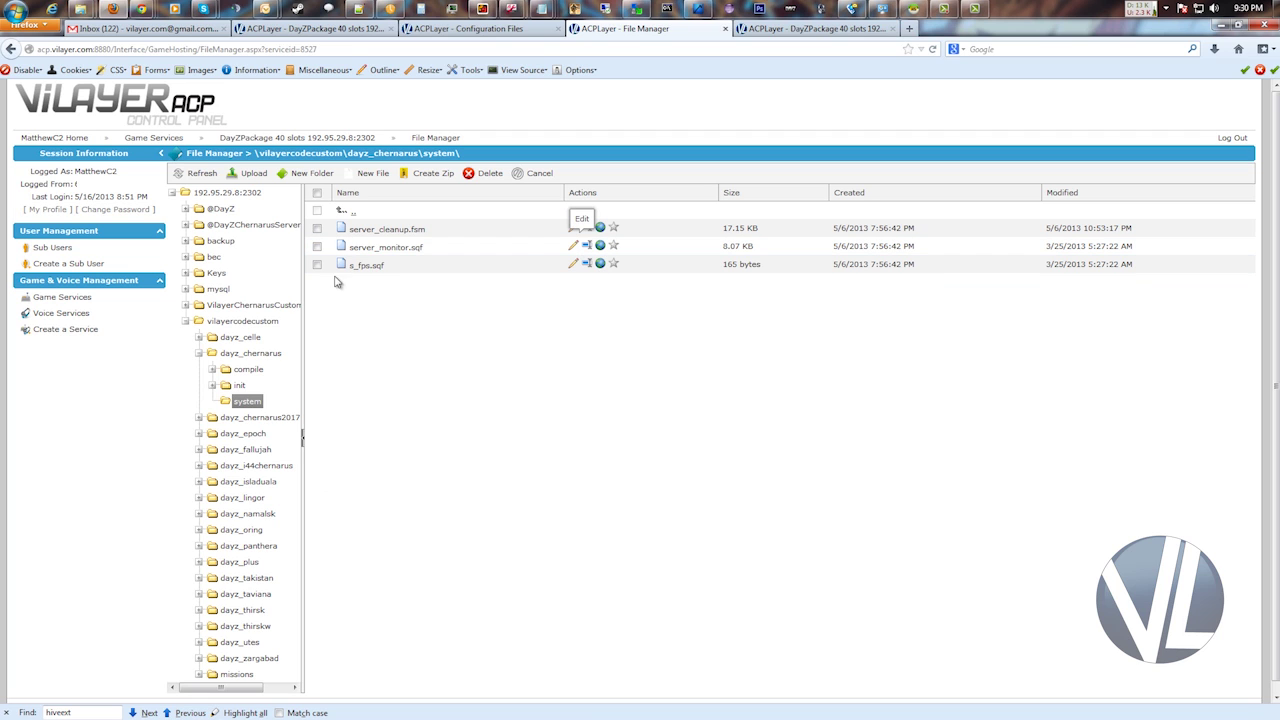
pyautogui.click(572, 247)
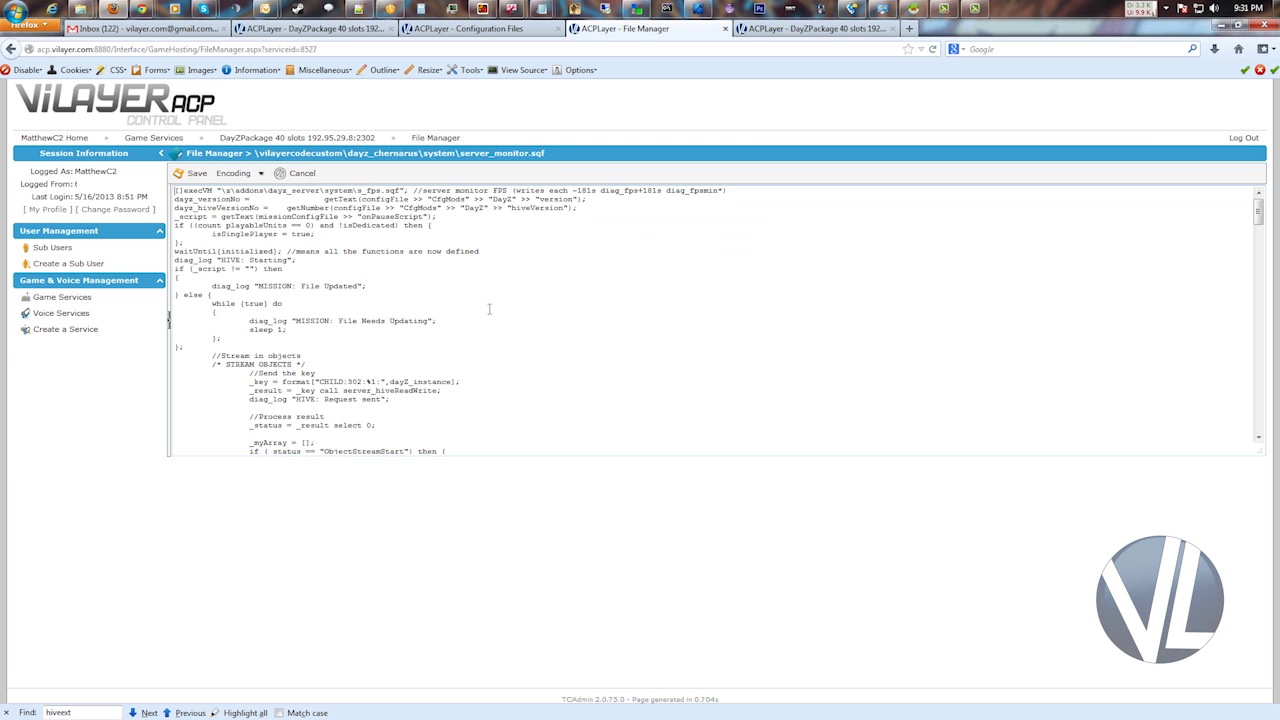
# Review the server_monitor.sqf script from beginning to end and save the file
pyautogui.scroll(-20, 489, 309)
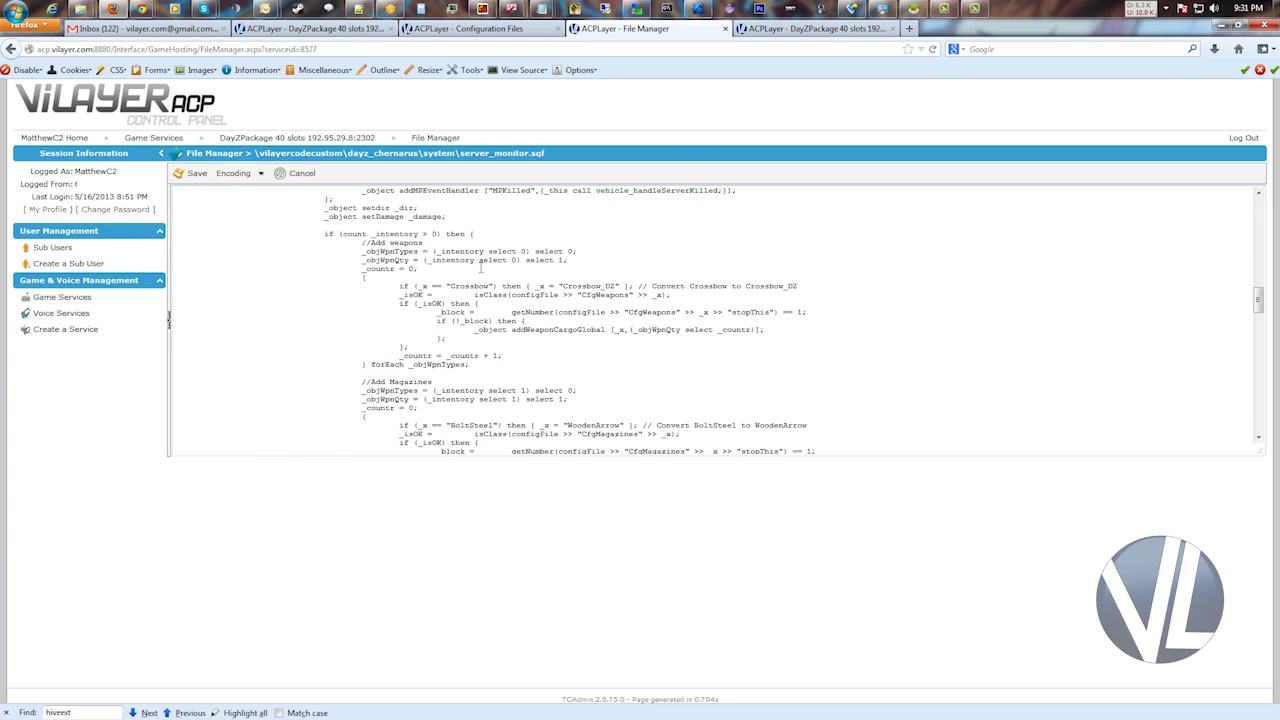
pyautogui.scroll(-15, 480, 268)
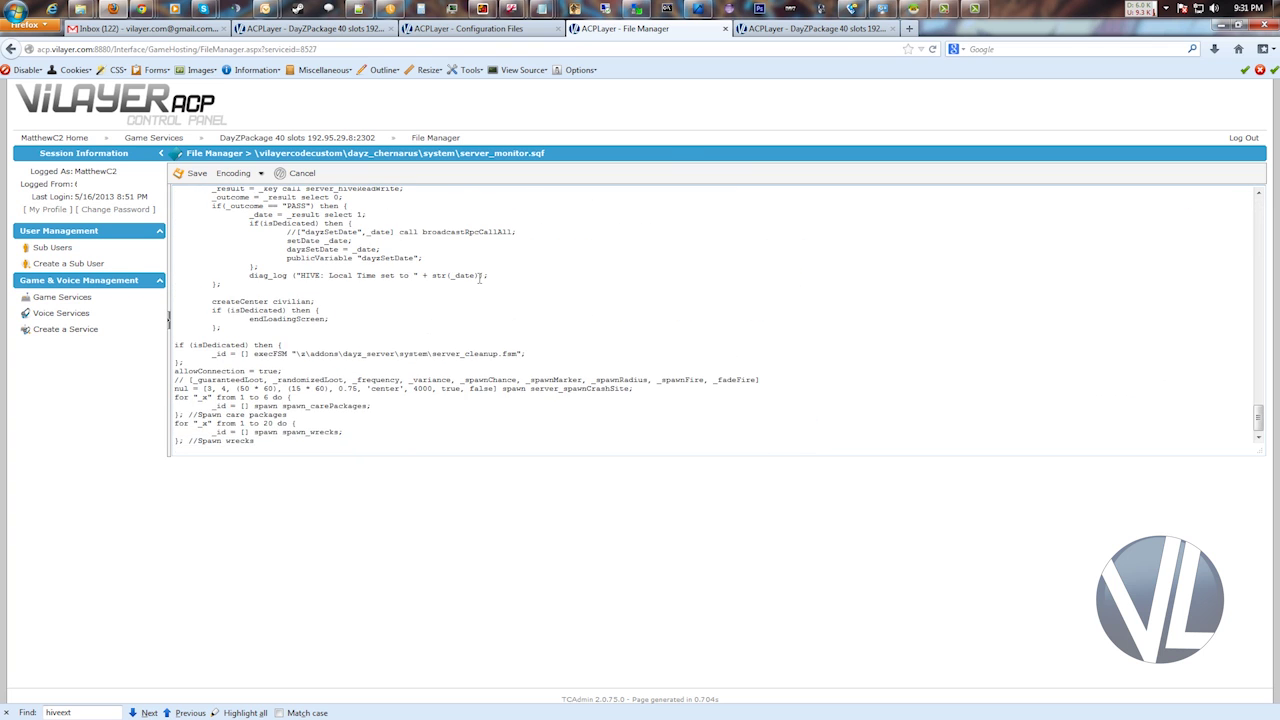
pyautogui.scroll(20, 480, 279)
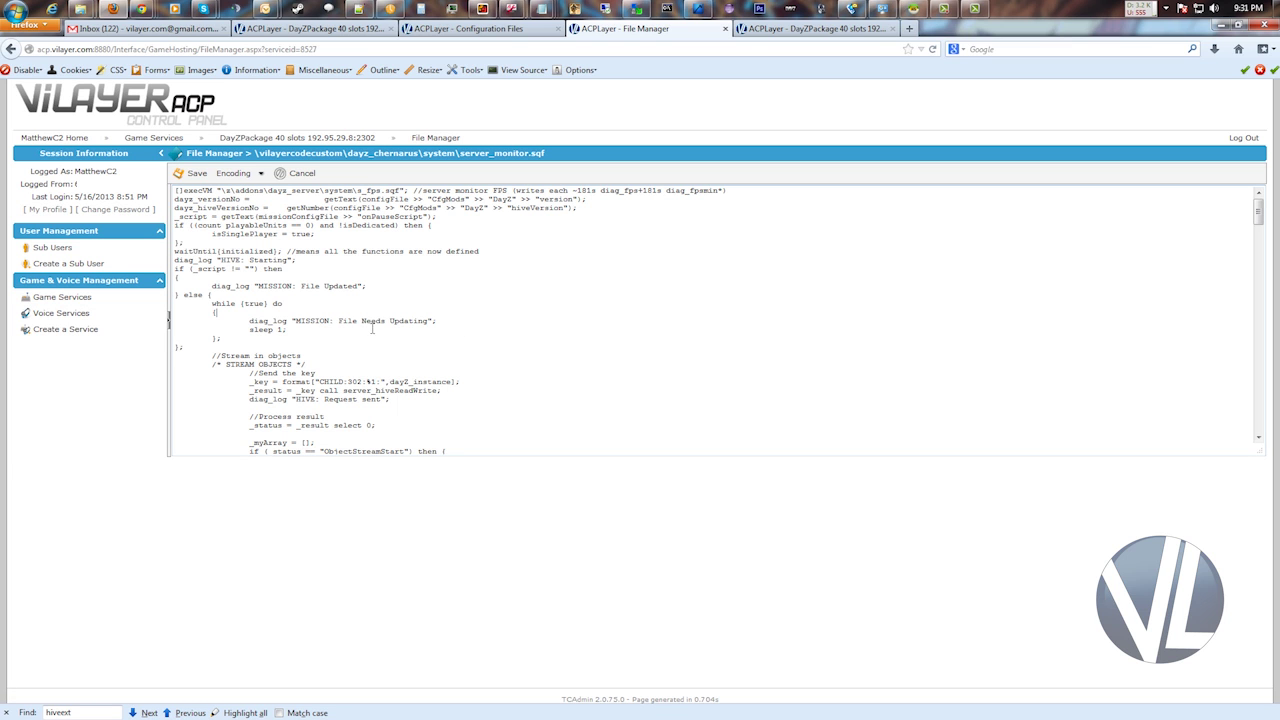
pyautogui.scroll(-6, 376, 325)
pyautogui.scroll(6, 376, 325)
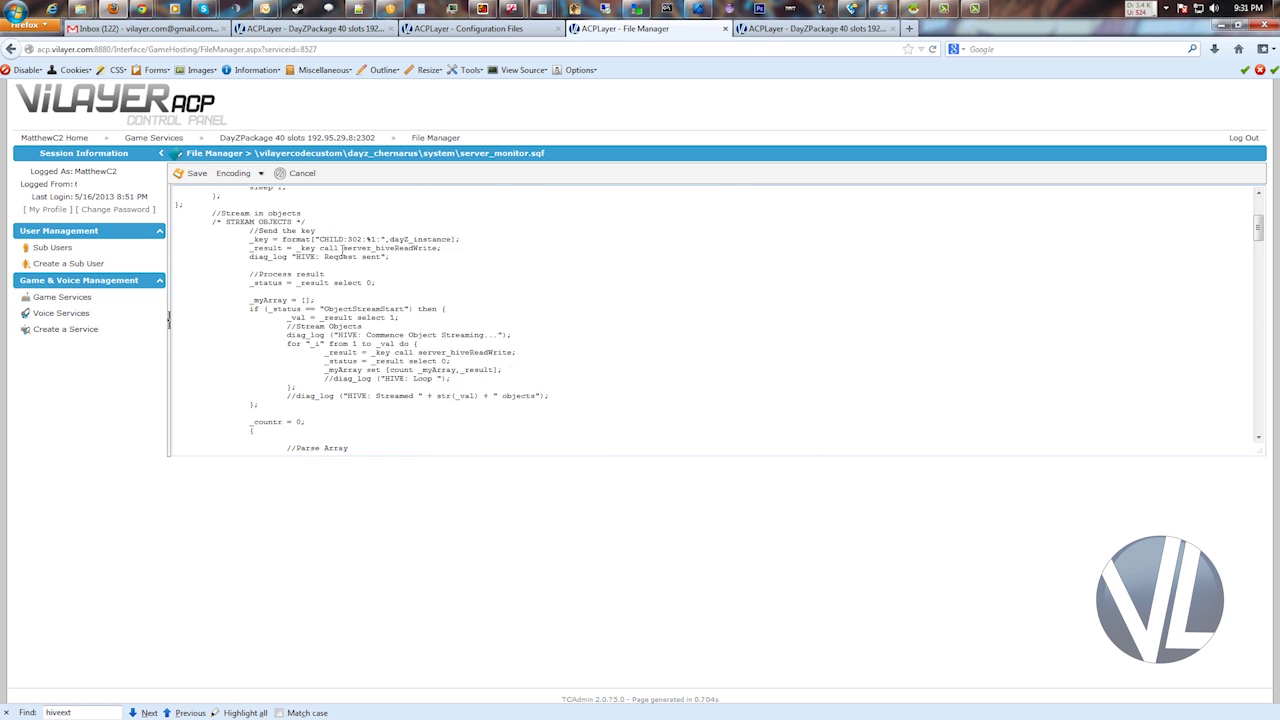
pyautogui.click(195, 172)
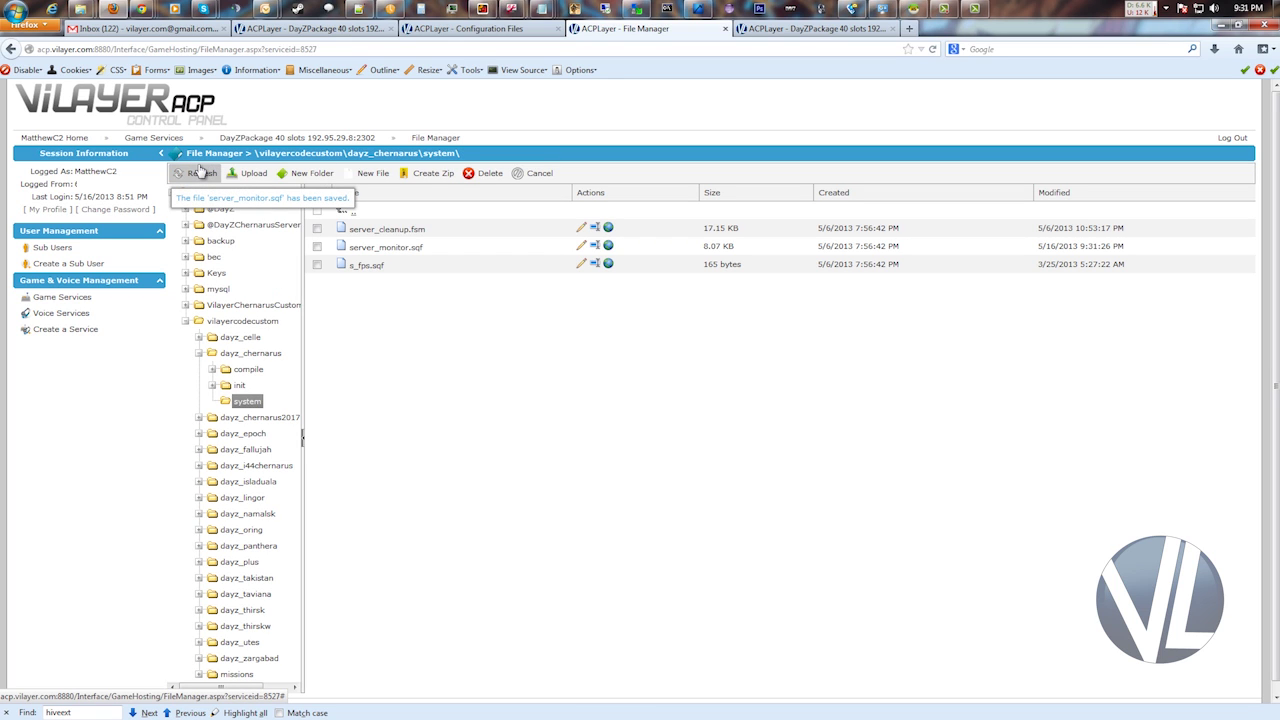
# Go back up to the vilayercodecustom folder and open the dayz.lingor folder inside missions
pyautogui.scroll(-1, 365, 407)
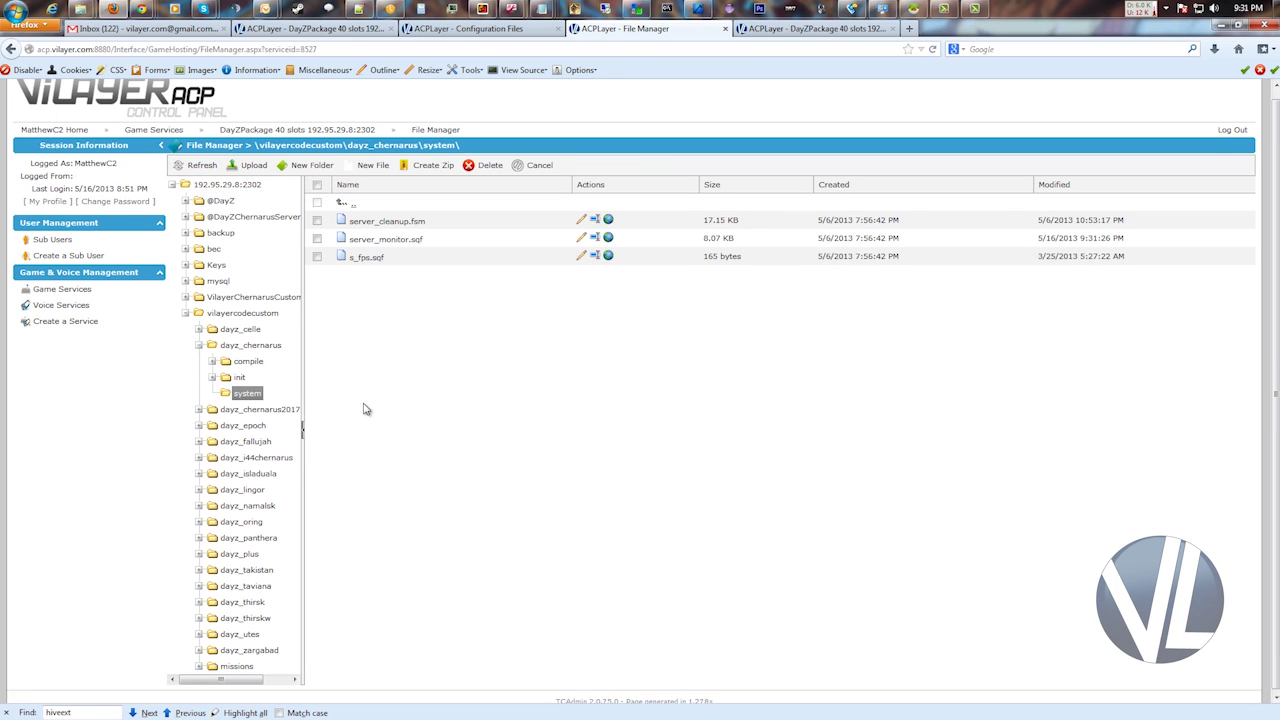
pyautogui.click(341, 201)
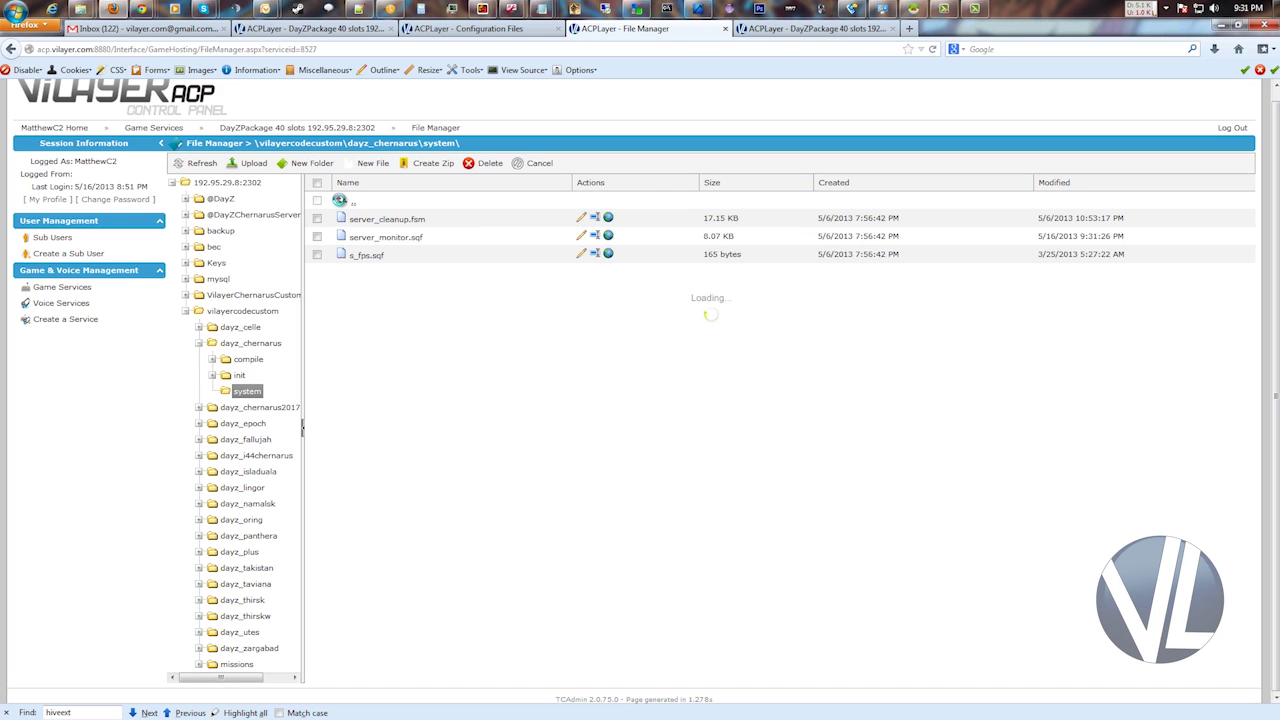
pyautogui.click(250, 343)
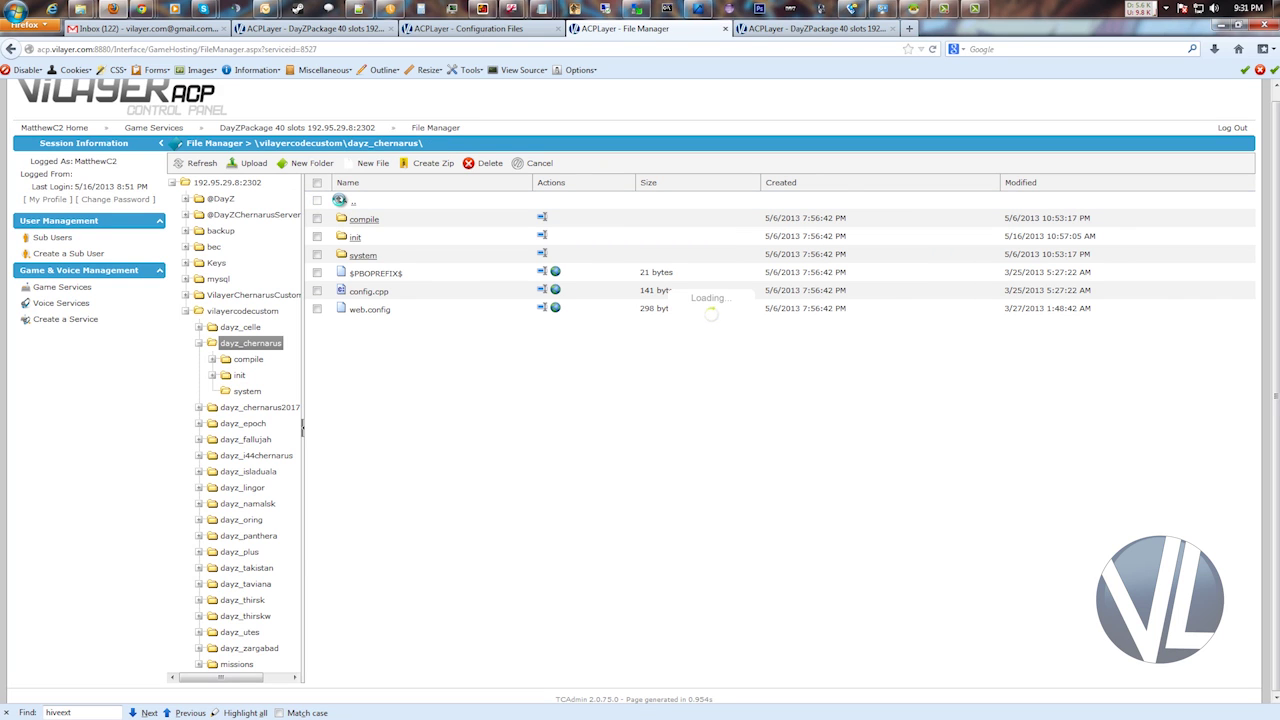
pyautogui.click(340, 201)
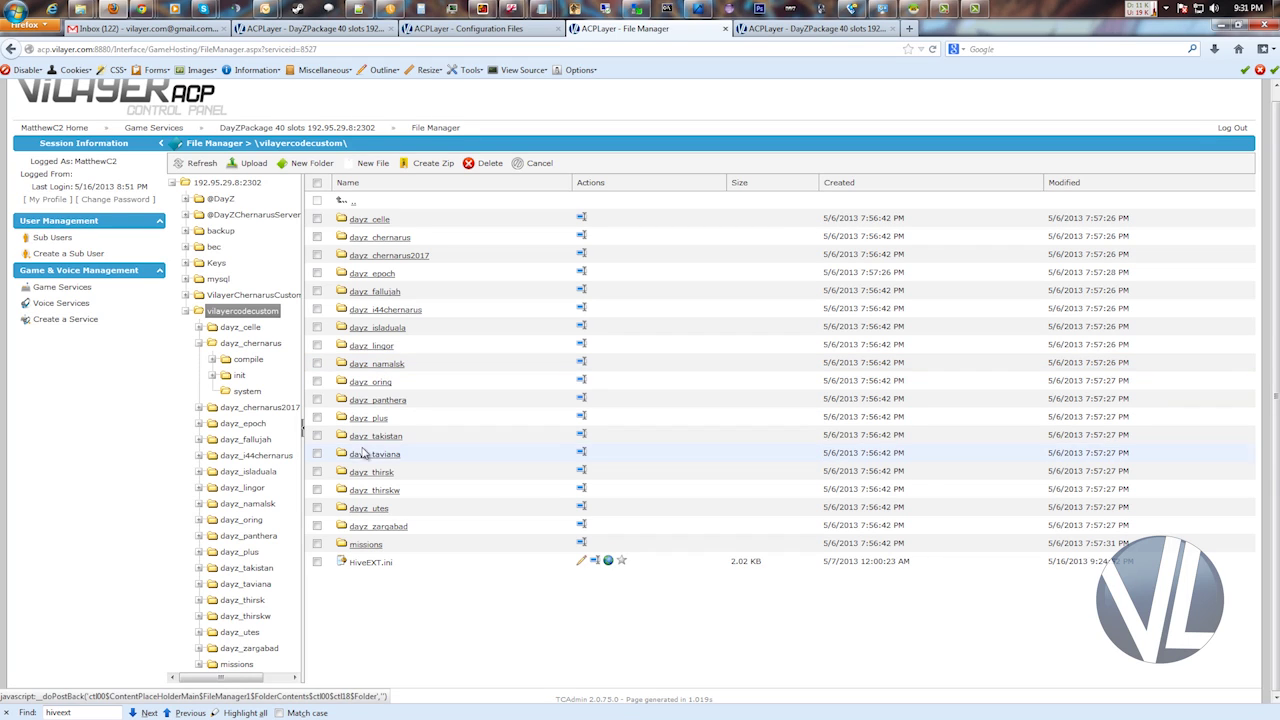
pyautogui.click(367, 545)
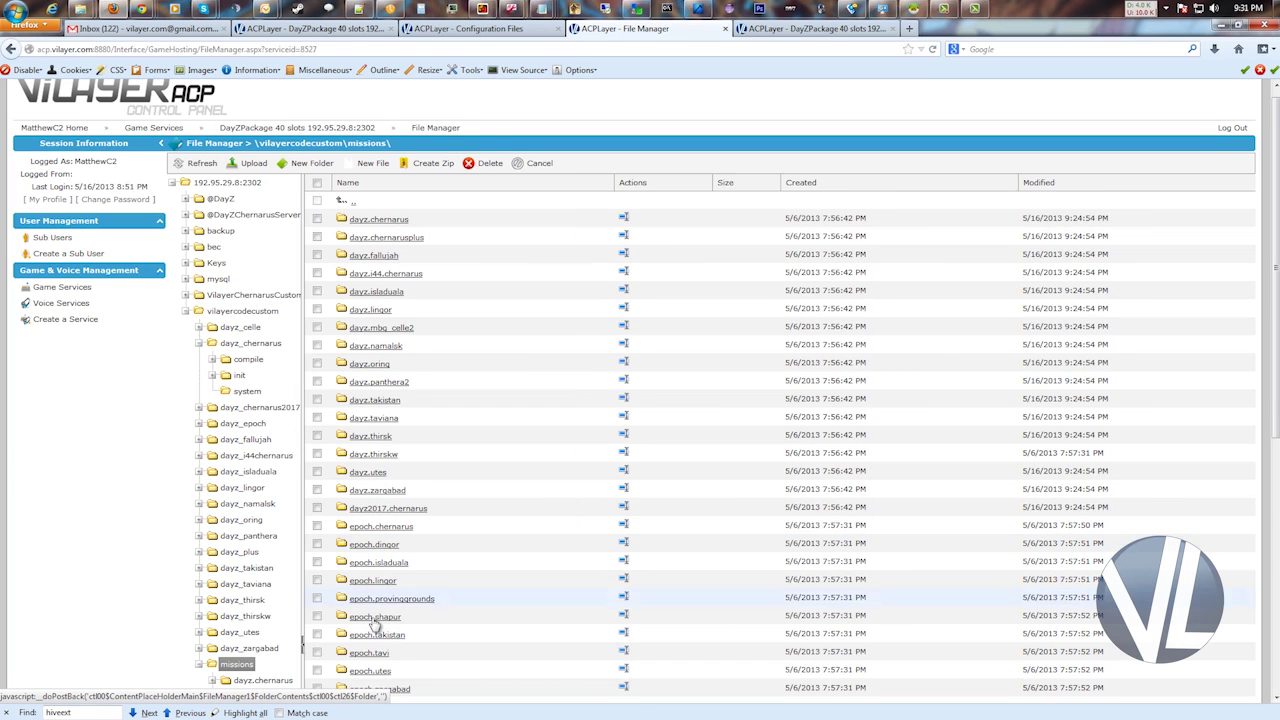
pyautogui.scroll(-3, 396, 424)
pyautogui.scroll(3, 396, 424)
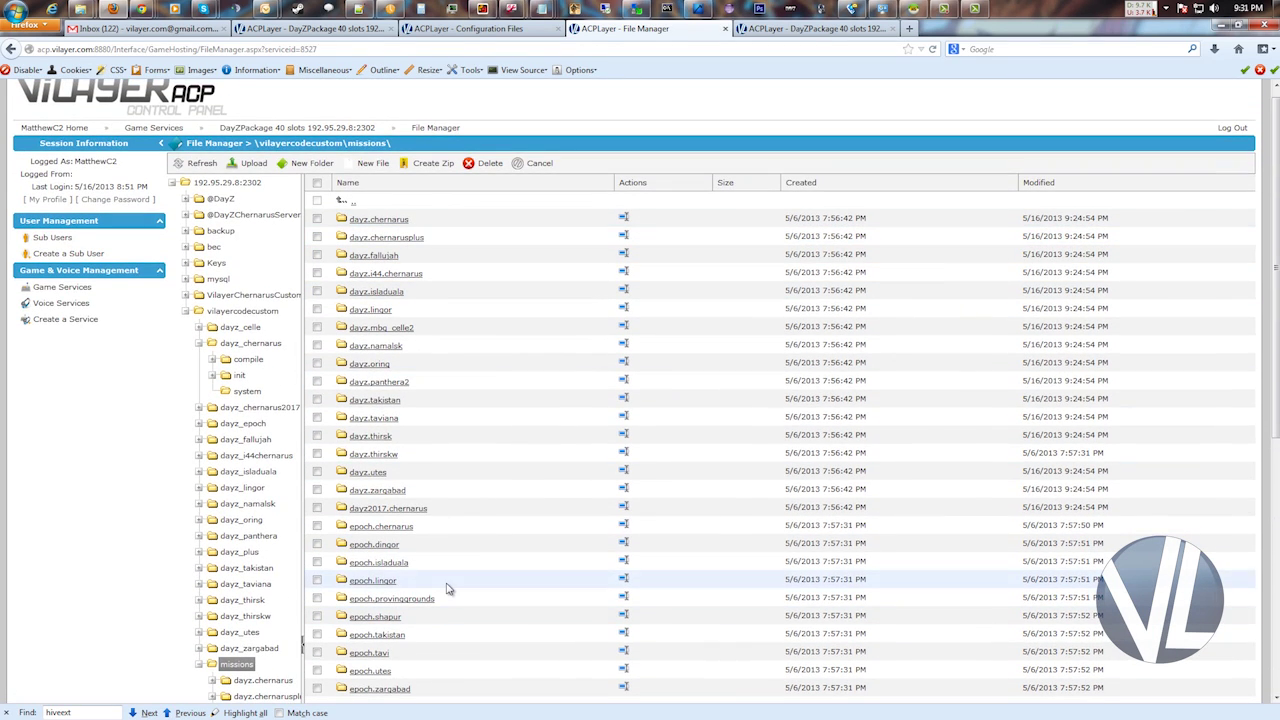
pyautogui.click(371, 310)
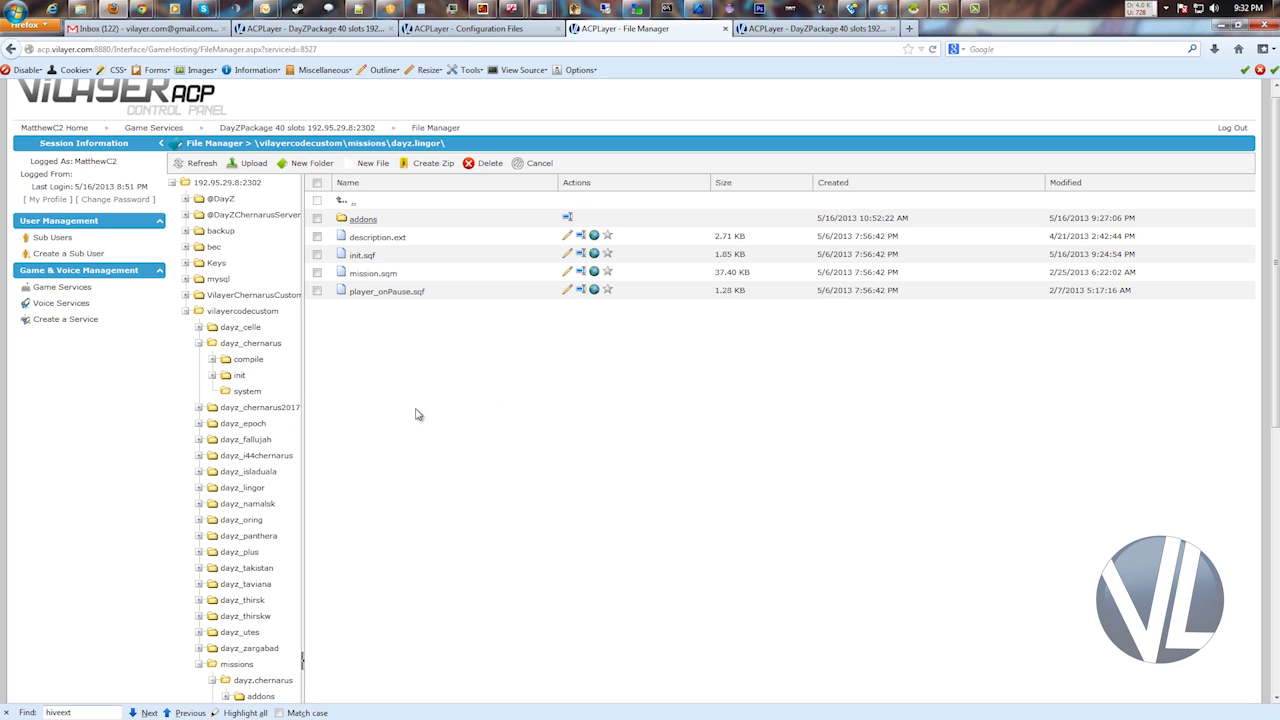
# Open the dayz.lingor mission's init.sqf for editing, review its code and save the file
pyautogui.click(566, 289)
pyautogui.click(445, 302)
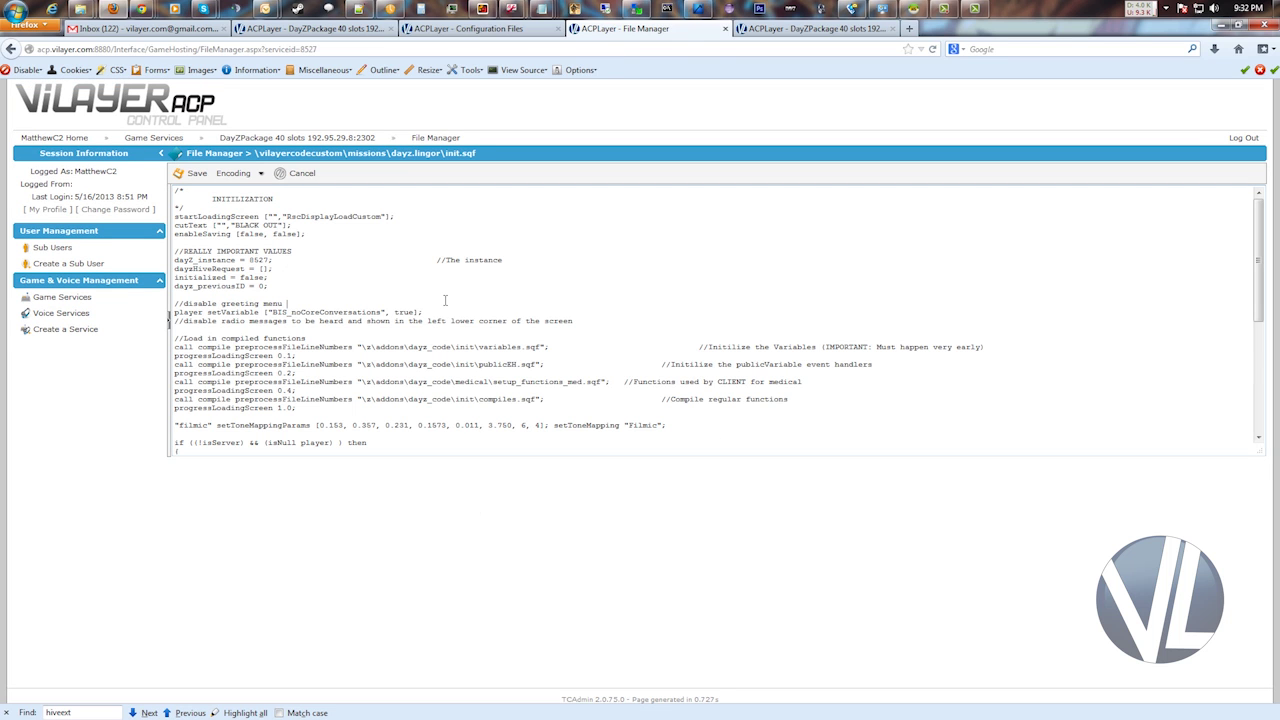
pyautogui.scroll(-4, 434, 342)
pyautogui.scroll(4, 1147, 298)
pyautogui.click(183, 174)
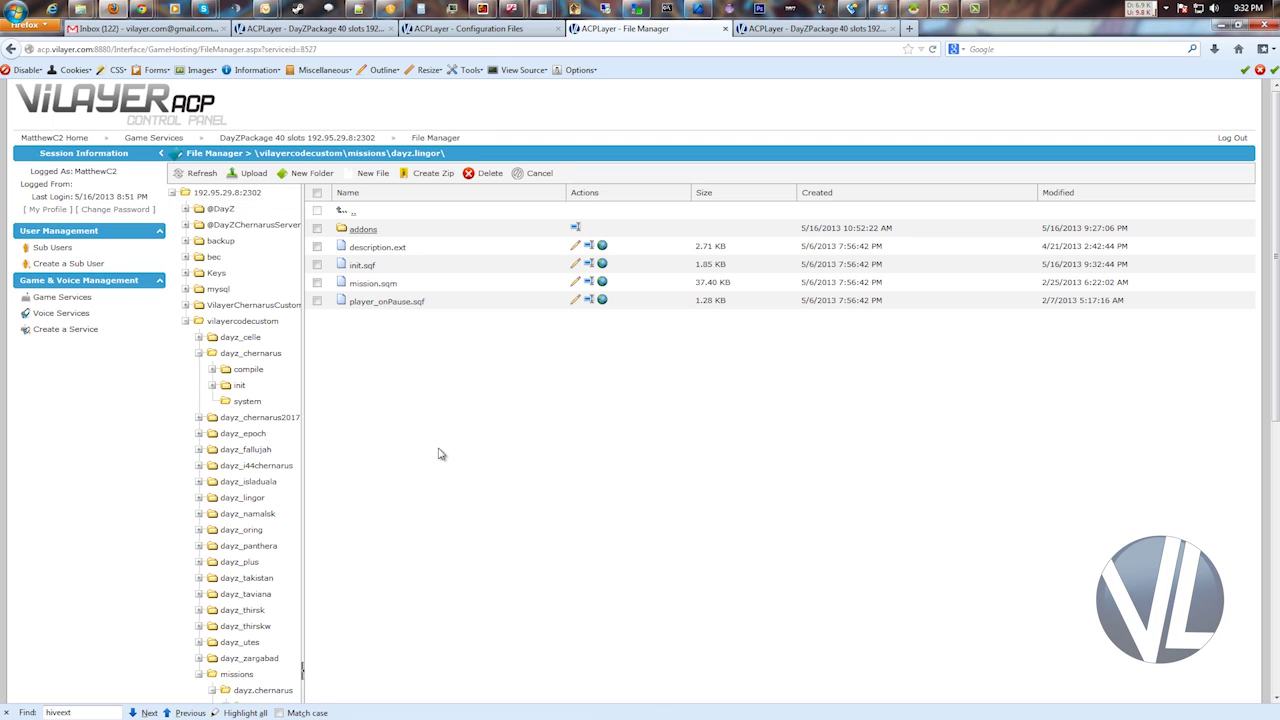
pyautogui.click(234, 192)
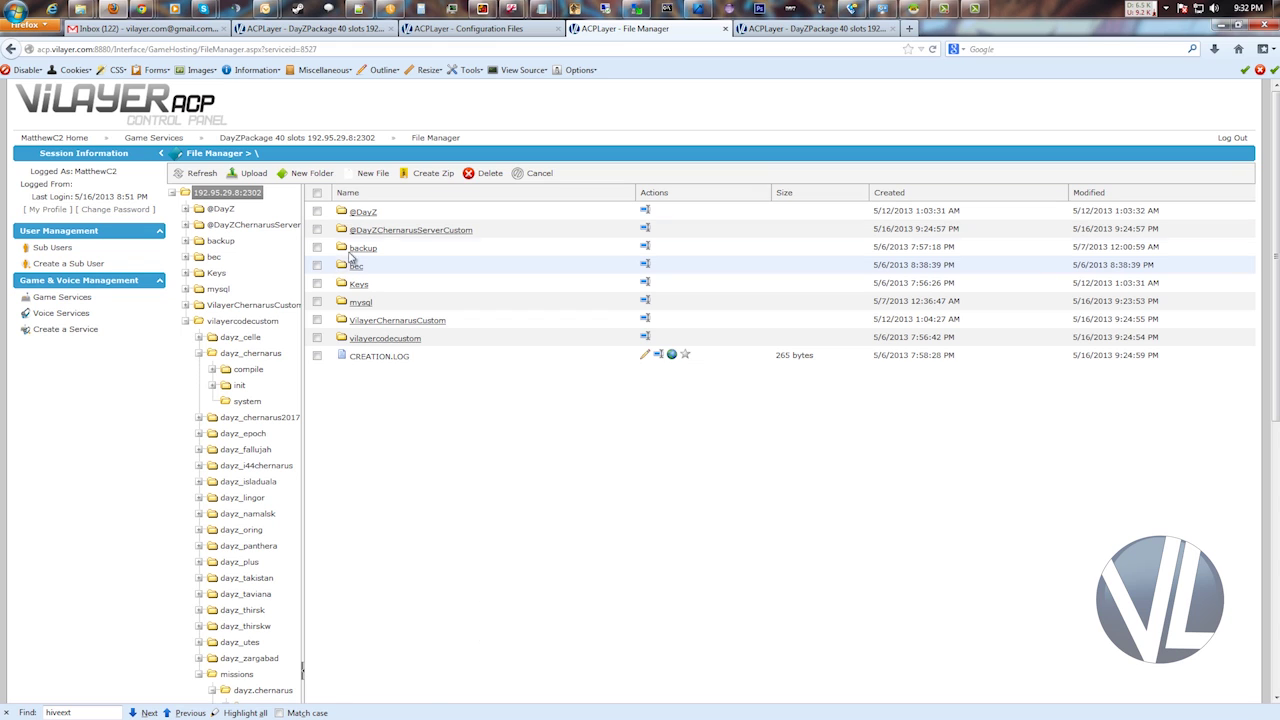
pyautogui.click(400, 230)
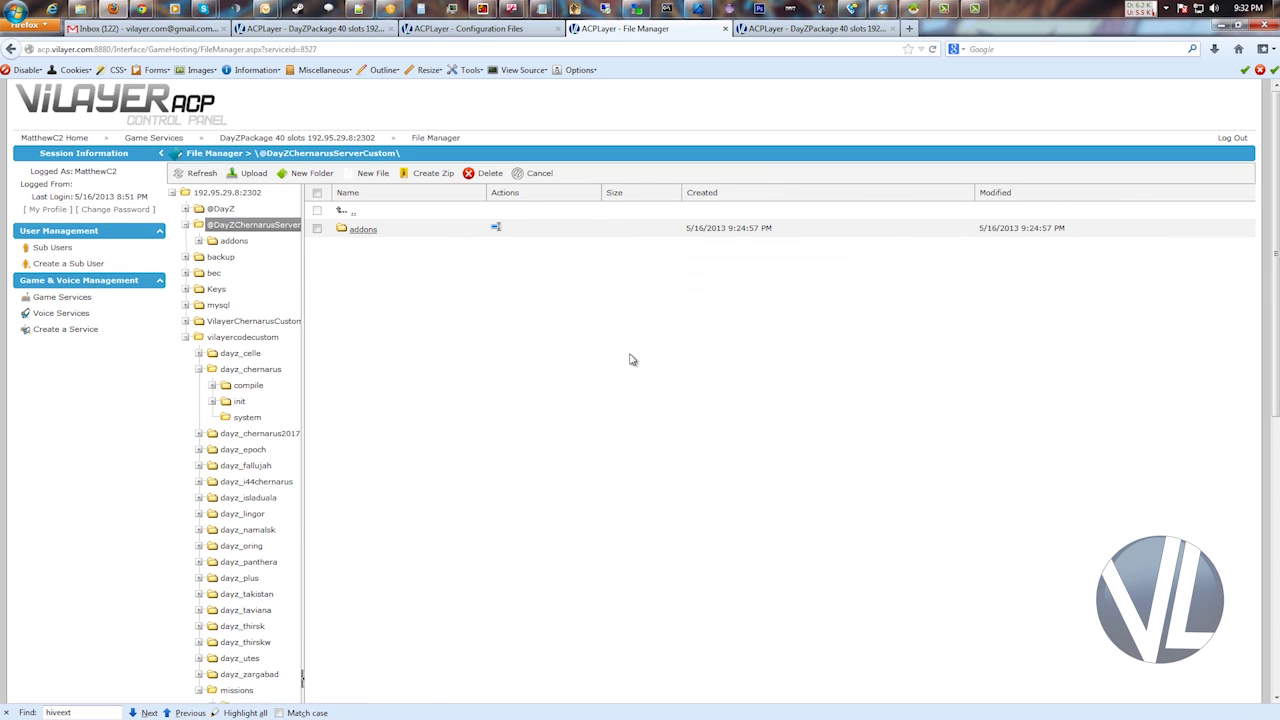
pyautogui.click(362, 229)
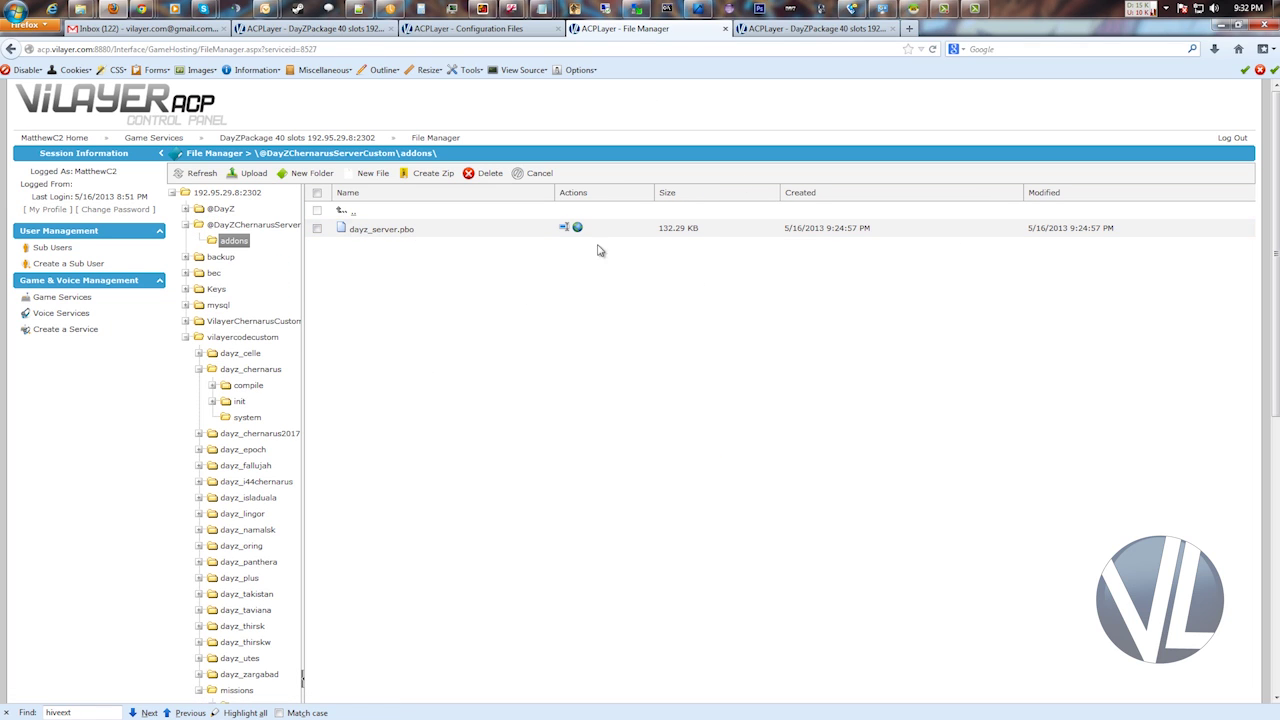
pyautogui.click(317, 229)
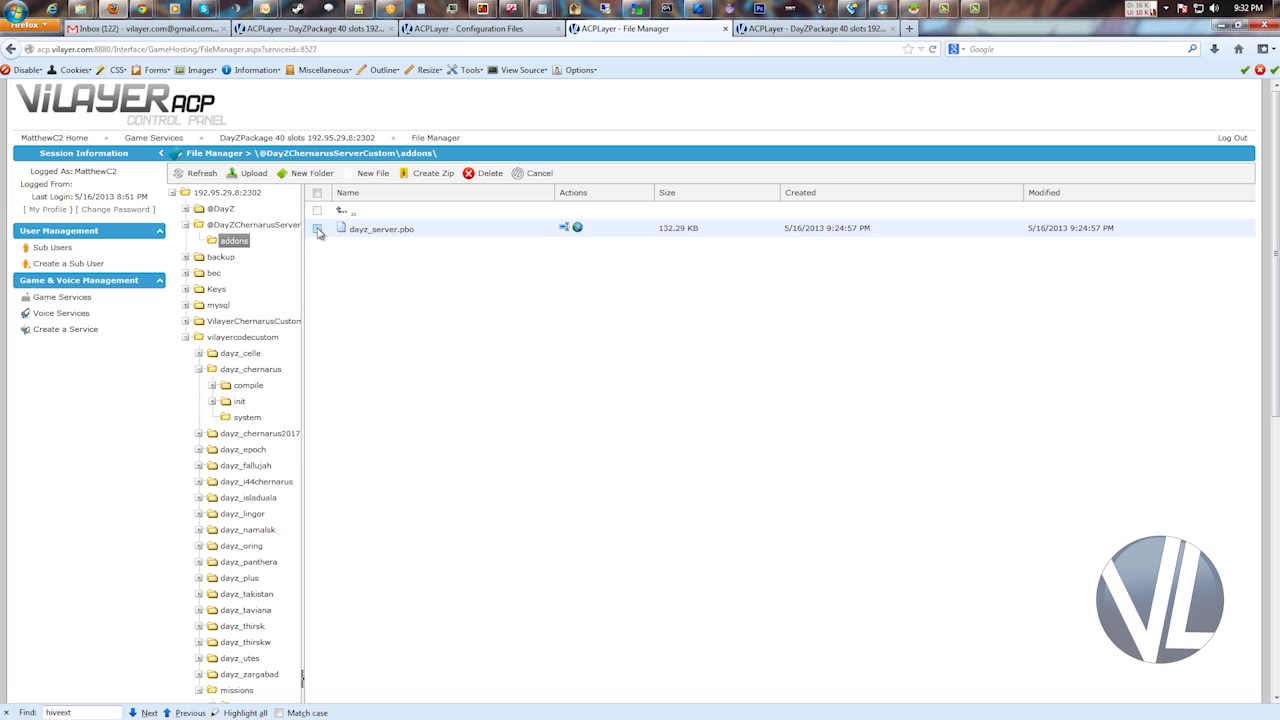
pyautogui.click(489, 173)
pyautogui.click(592, 437)
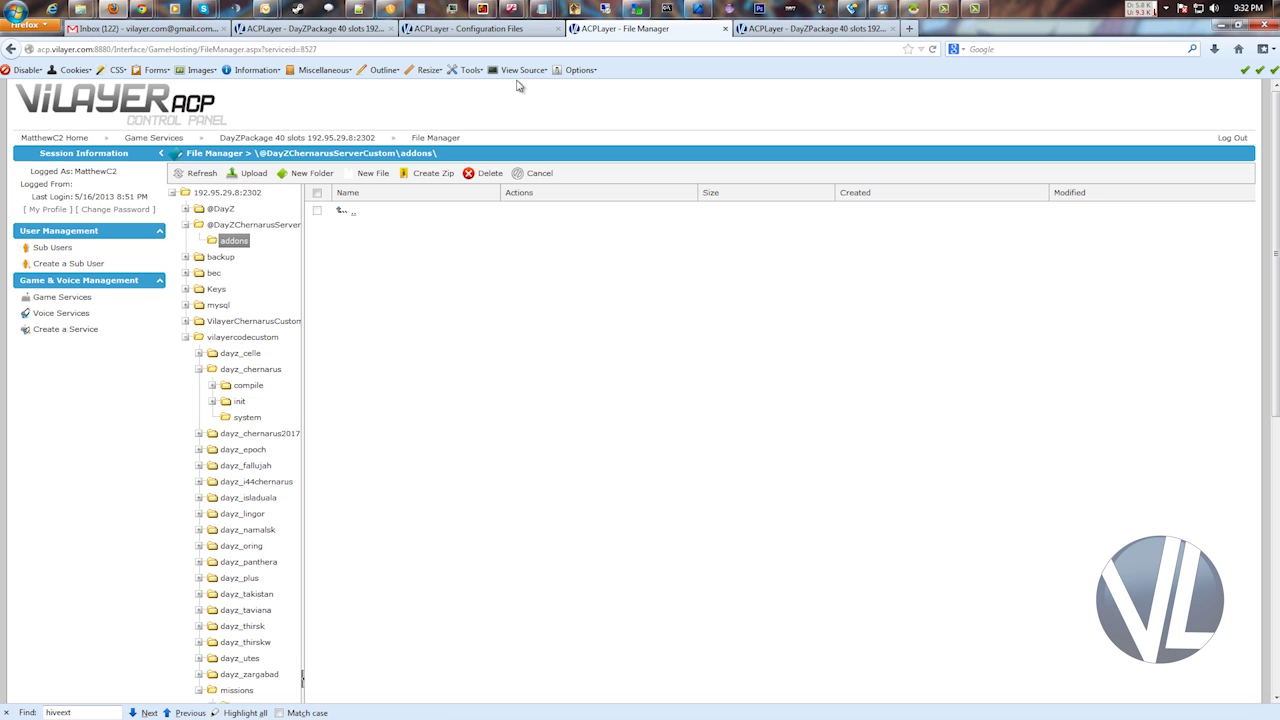
# Start the game server from its service page, refresh the addons folder listing, and return to check the server status
pyautogui.click(511, 30)
pyautogui.moveTo(380, 137)
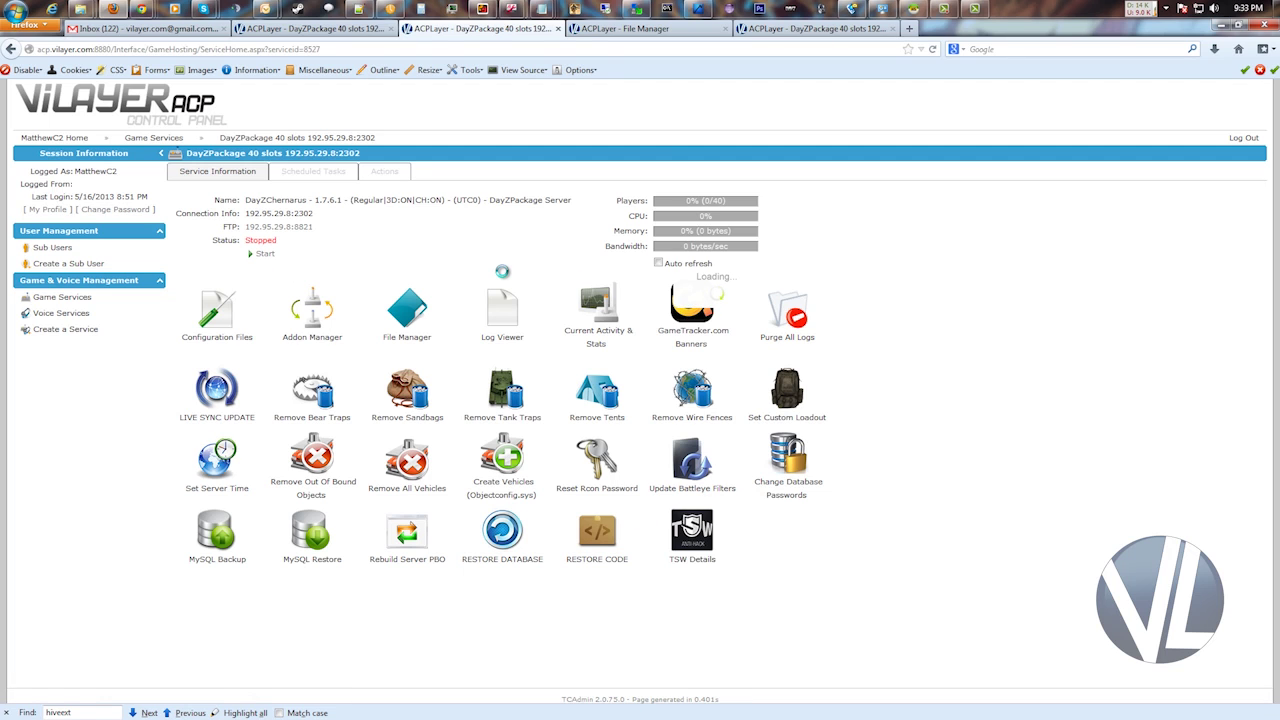
pyautogui.click(668, 34)
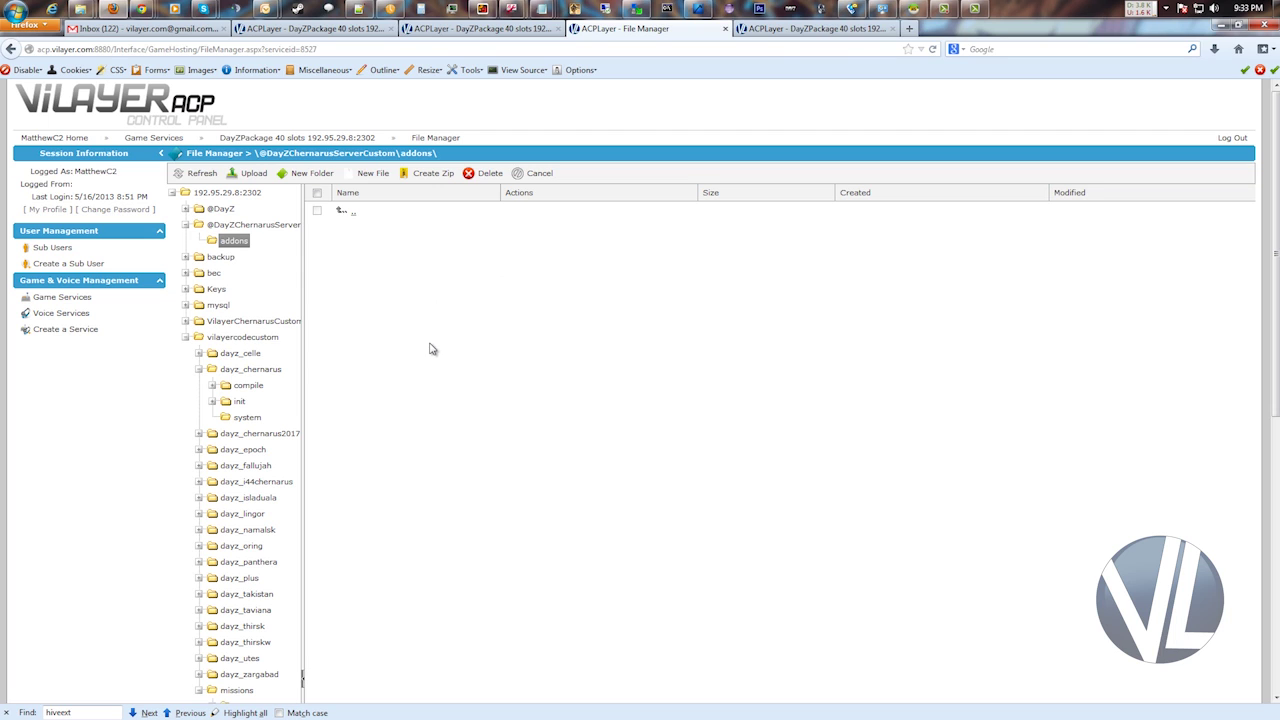
pyautogui.click(198, 173)
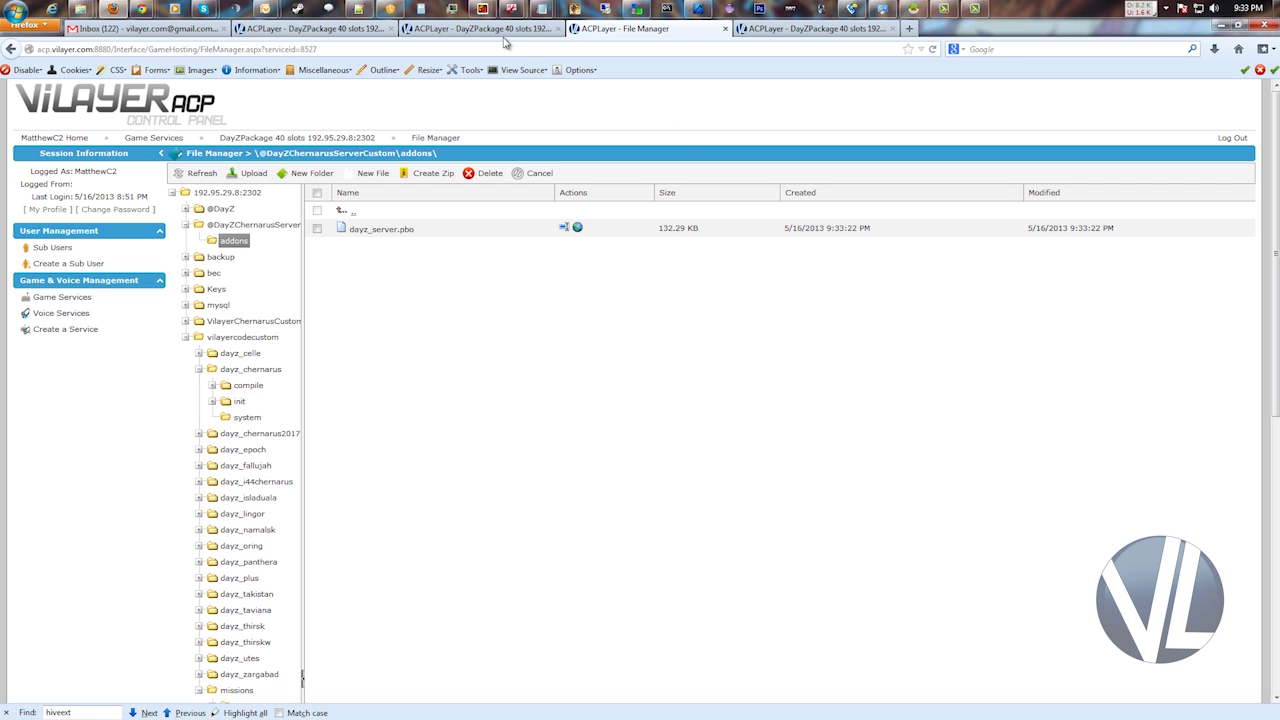
pyautogui.click(490, 28)
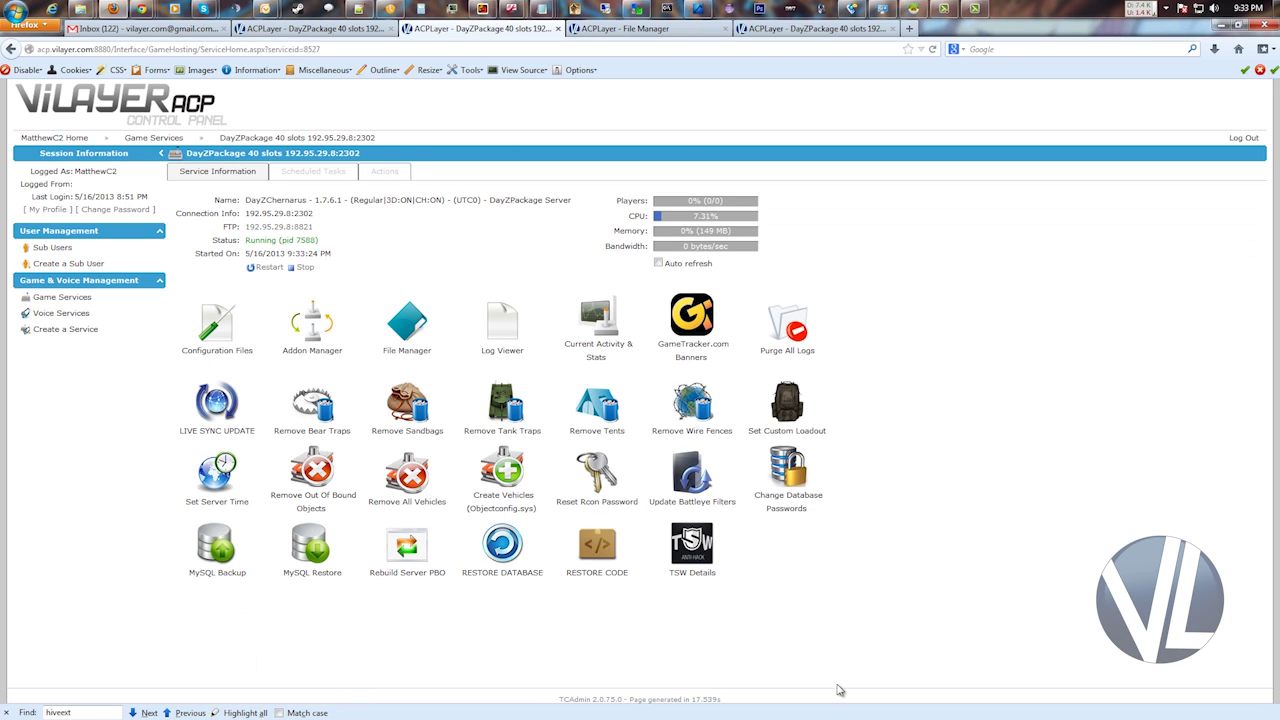